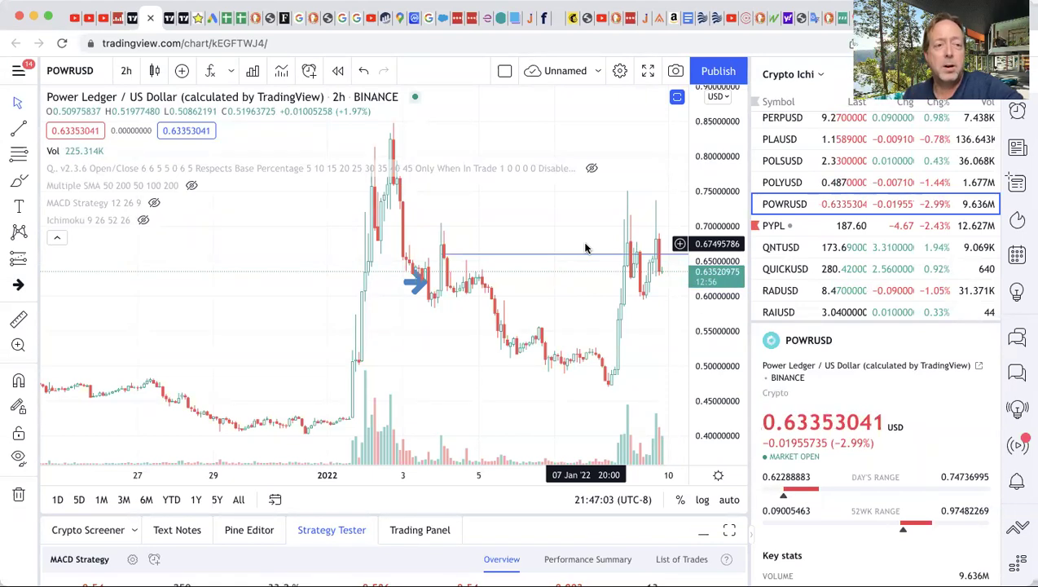
Nudge the blue entry arrow slightly lower on POWRUSD, then bring up the ZILUSDT chart.
click(426, 287)
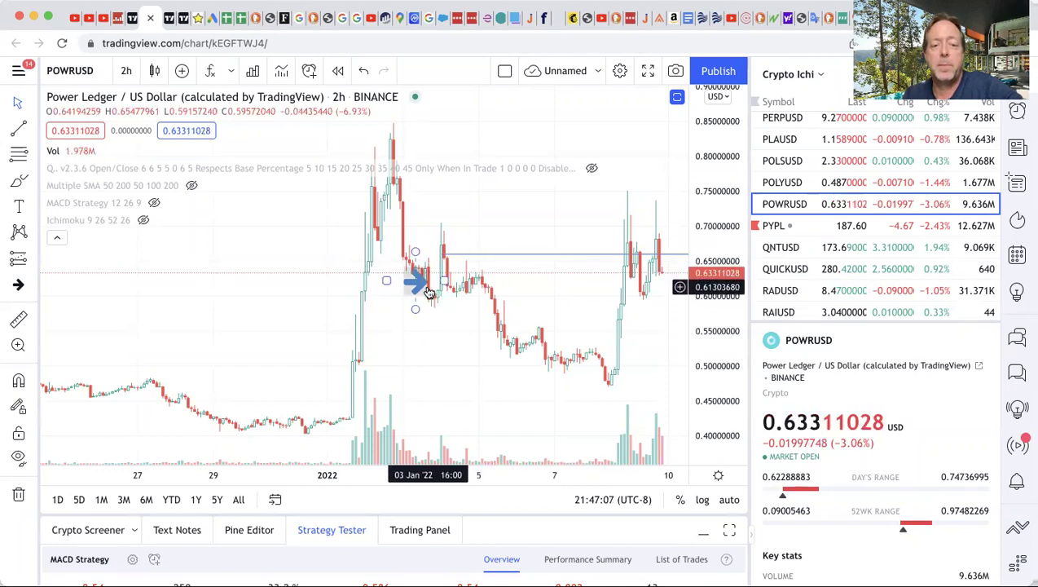
click(429, 295)
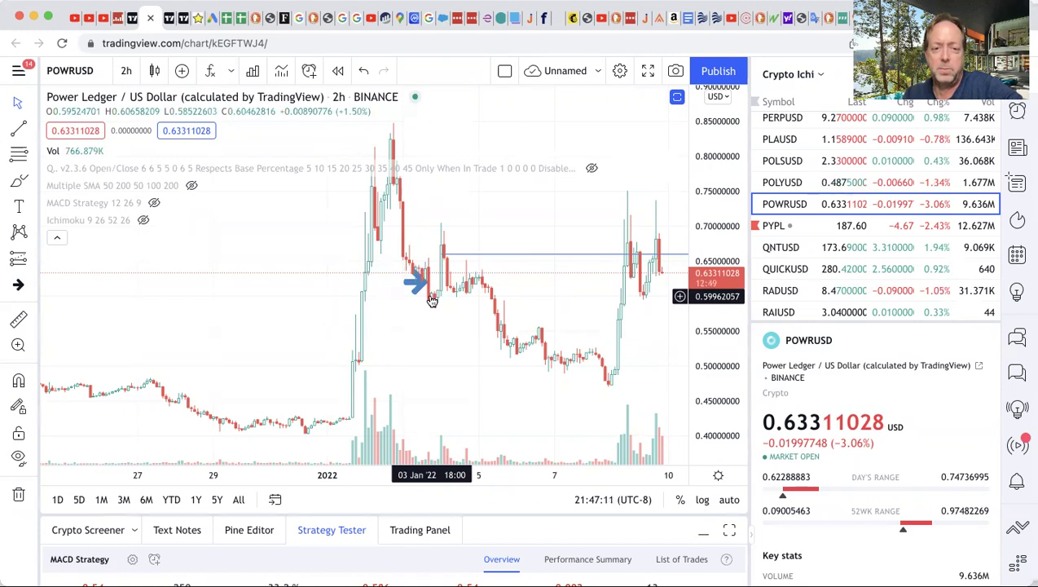
click(414, 283)
drag(418, 284, 417, 299)
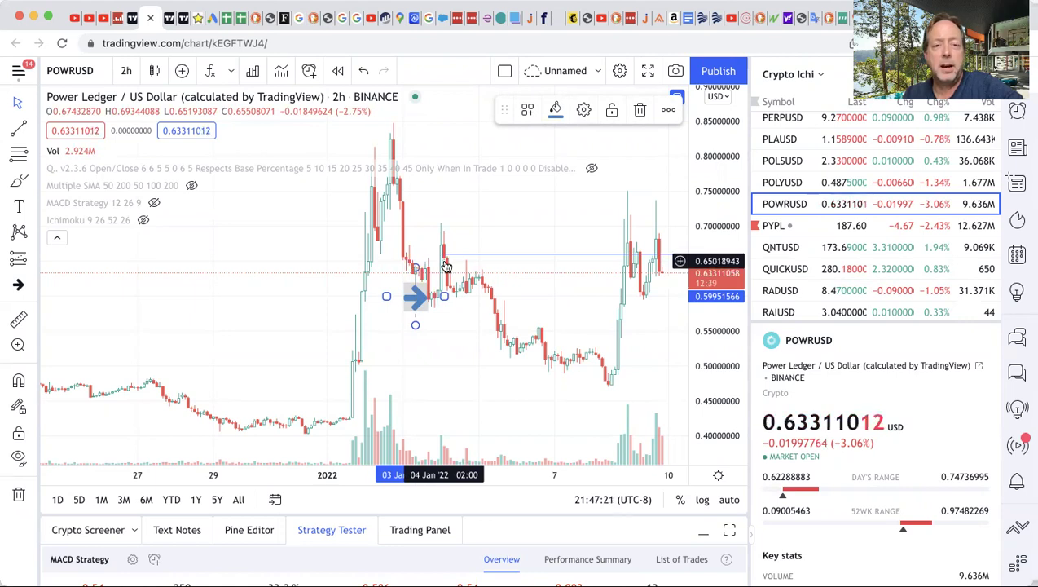
scroll(780, 258, down, 10)
click(780, 287)
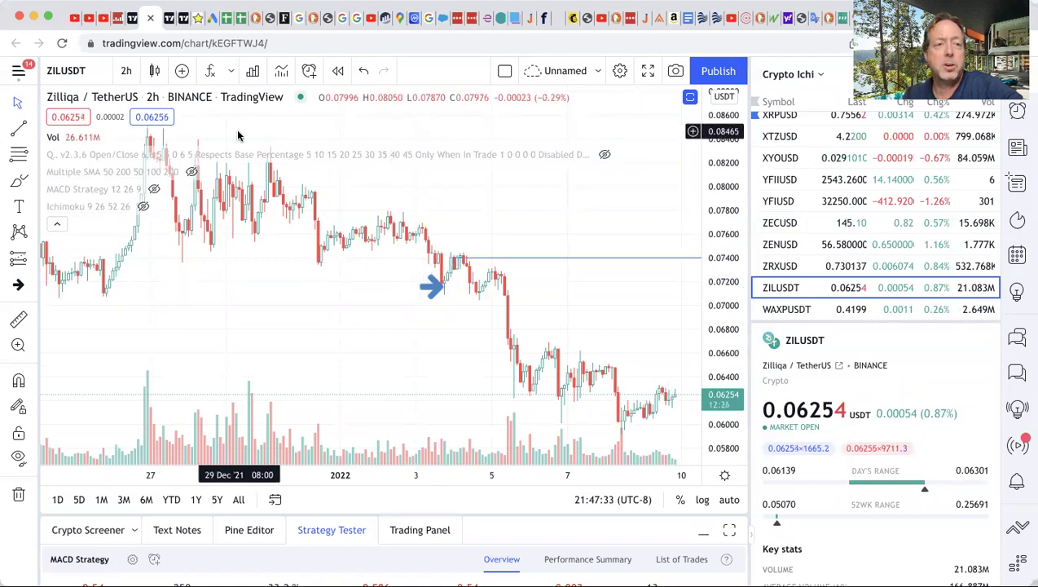
Mark the POWR and ZIL trades (J766, J767) as Cleared in CRYPTO CALC.
click(226, 20)
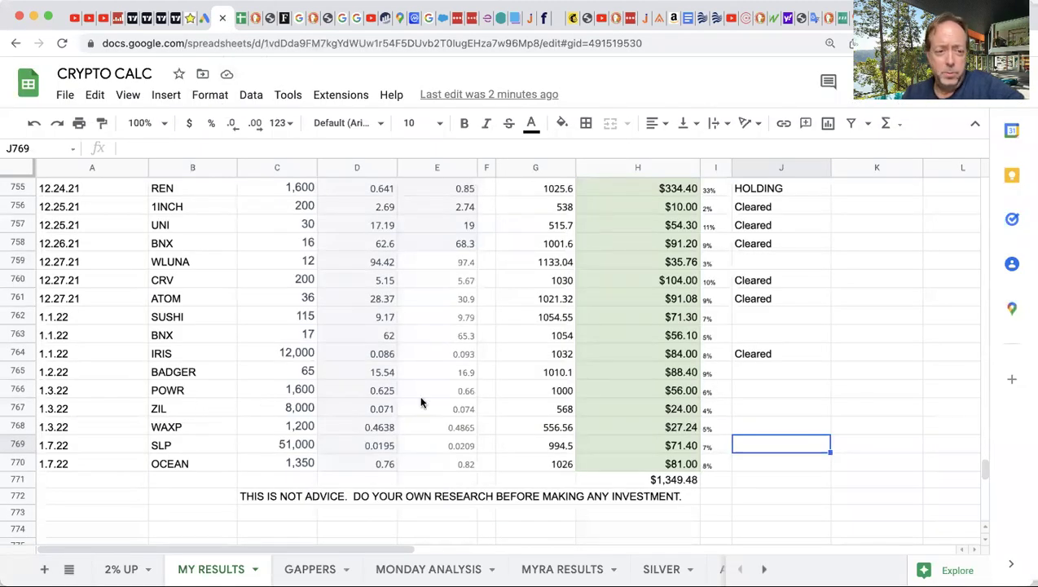
click(747, 395)
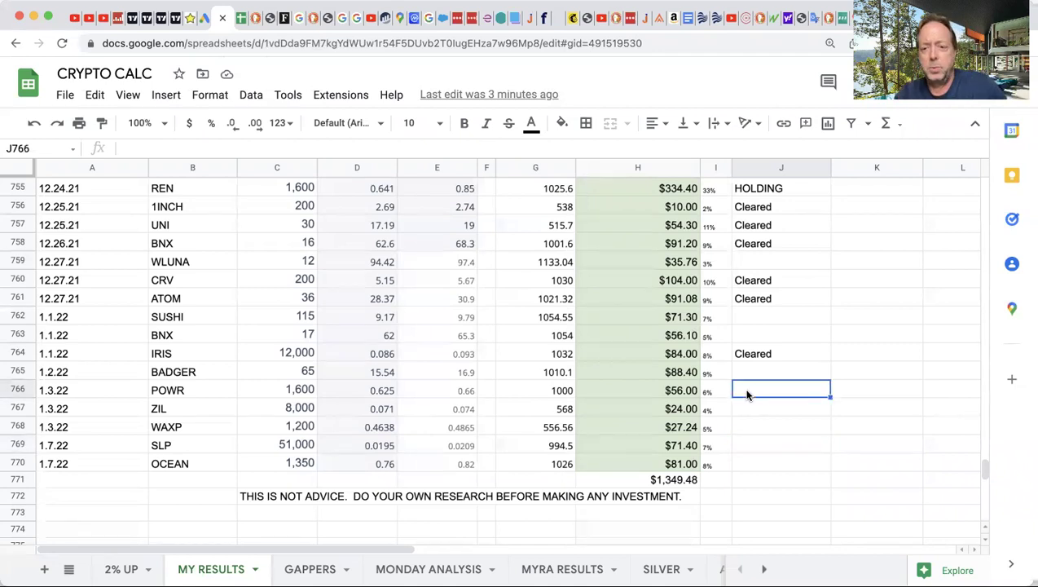
text(Cleared)
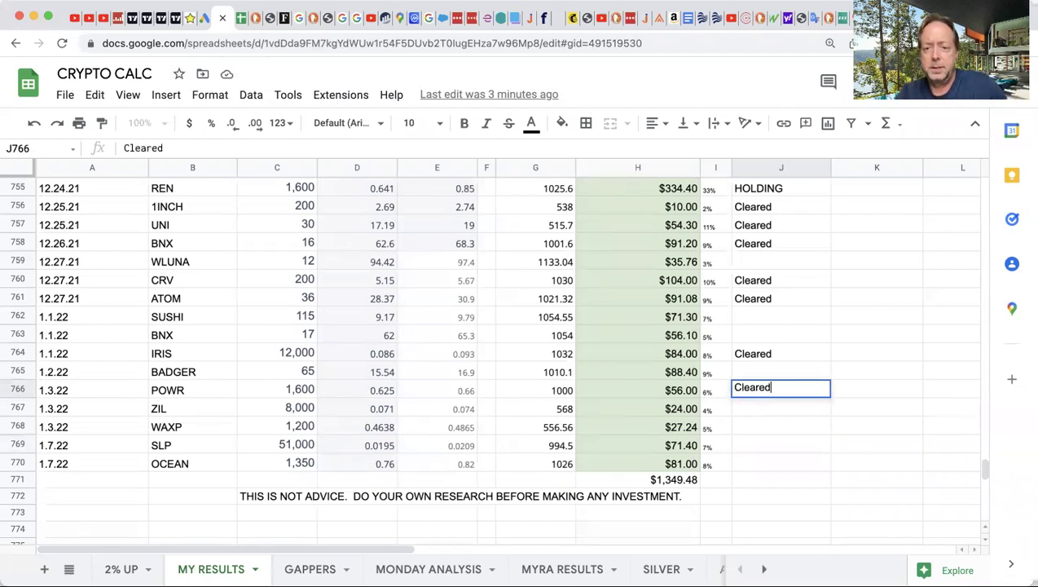
key(Return)
key(Up)
key(ctrl+c)
key(Down)
key(ctrl+v)
click(834, 371)
Review the POWR and ZIL rows' date, coin, 0.071 buy price, cost and profit formulas.
click(666, 391)
click(708, 393)
click(65, 394)
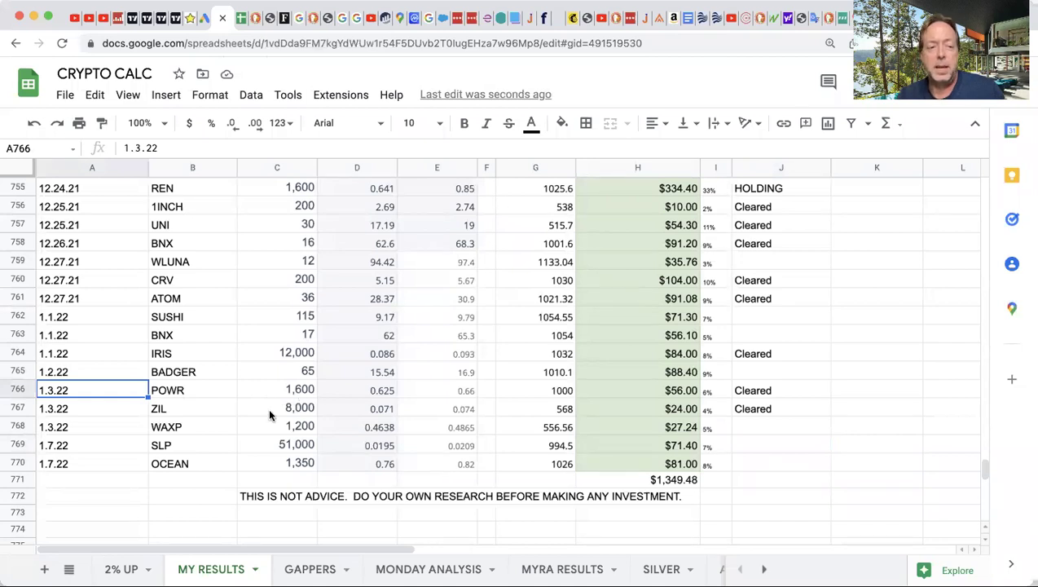
click(198, 408)
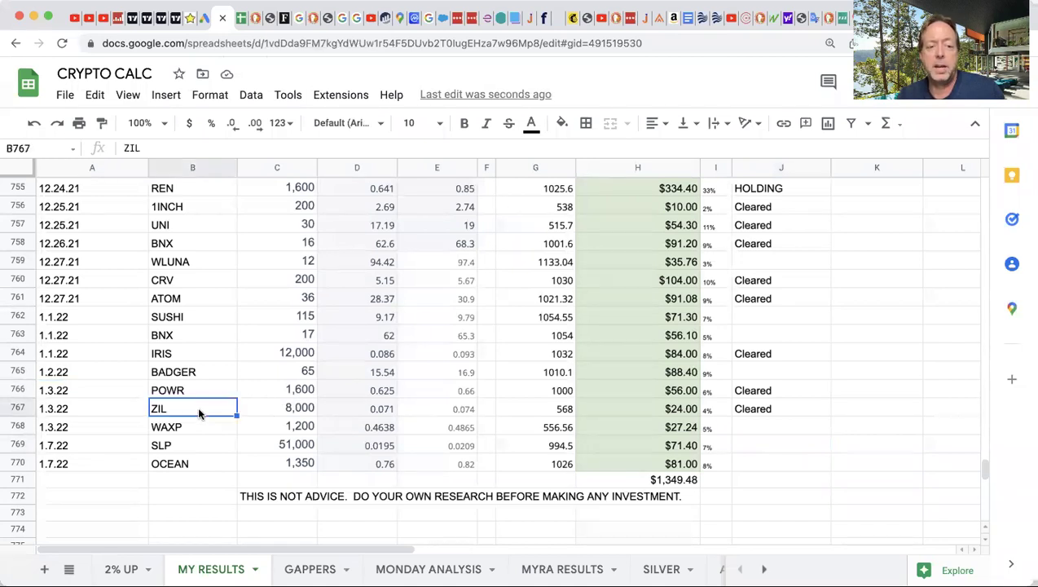
click(366, 415)
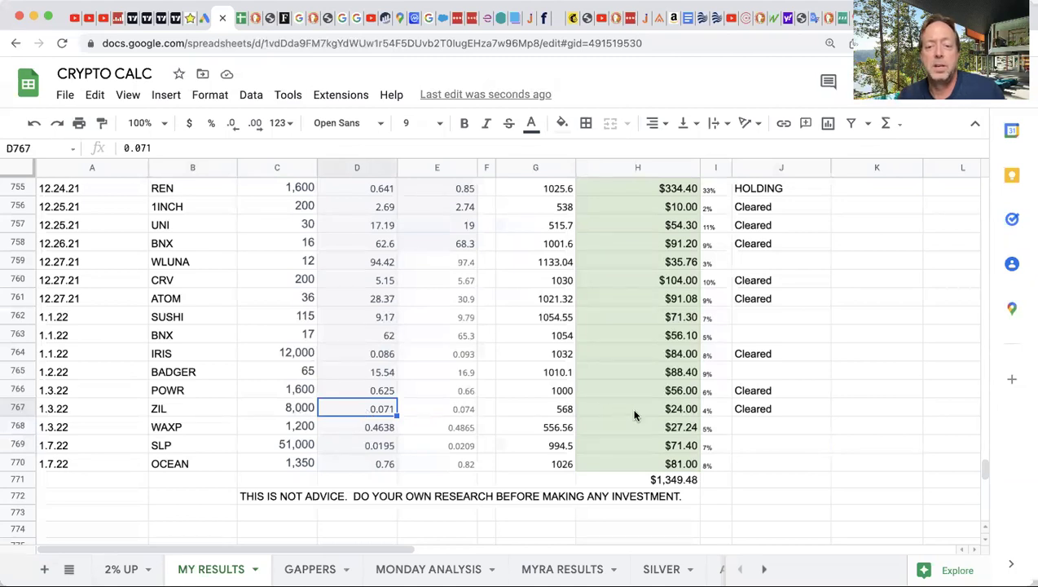
click(667, 410)
click(561, 413)
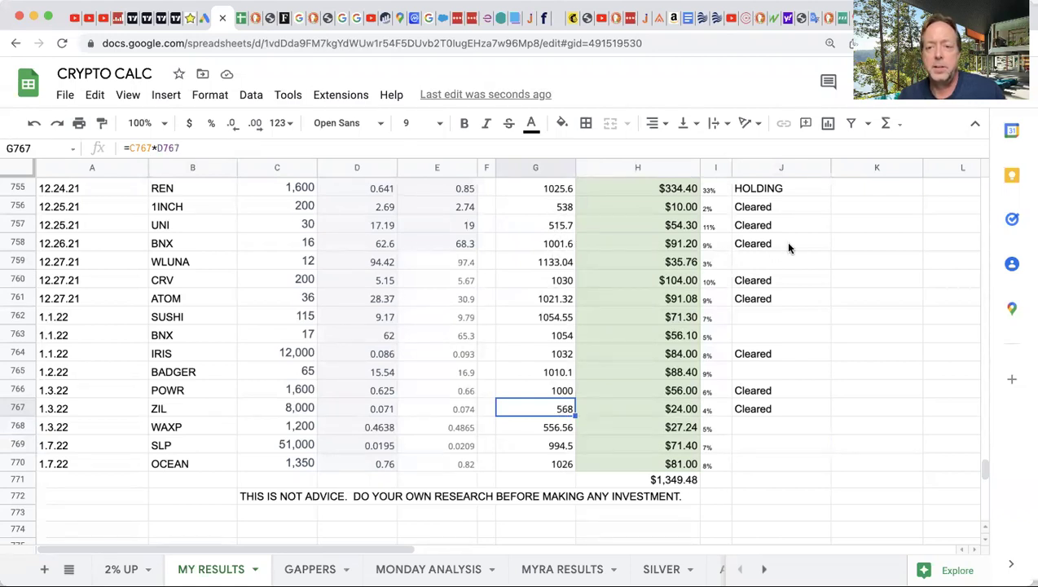
Review the status cells of the SUSHI, BNX, BADGER, WAXP and SLP trades.
click(758, 317)
click(758, 336)
click(755, 371)
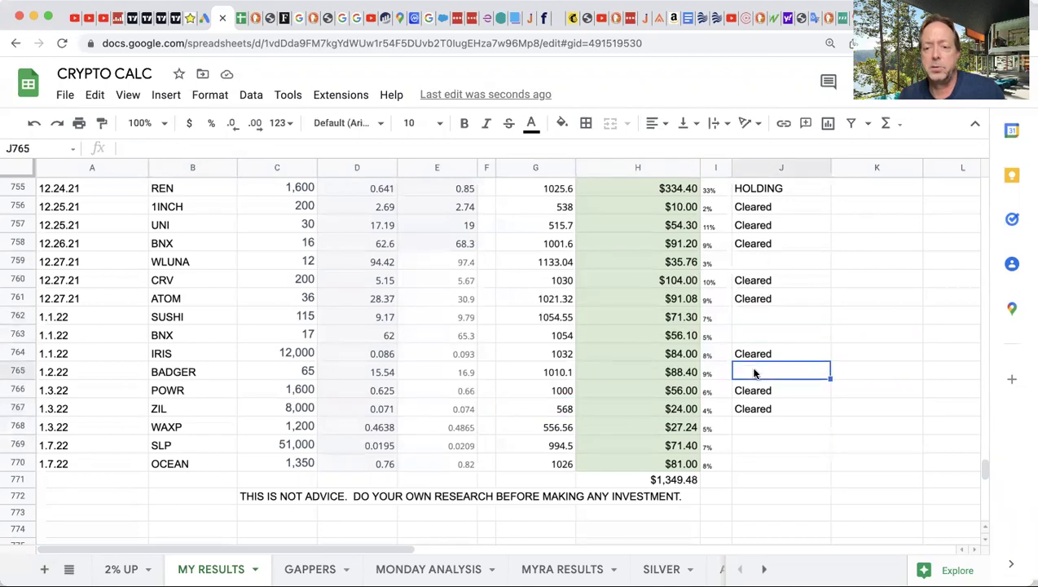
click(748, 426)
click(736, 447)
Check the percentage formulas for OCEAN, SLP, WAXP, POWR (6%) and ZIL (4%).
click(715, 462)
click(713, 447)
click(713, 429)
click(714, 393)
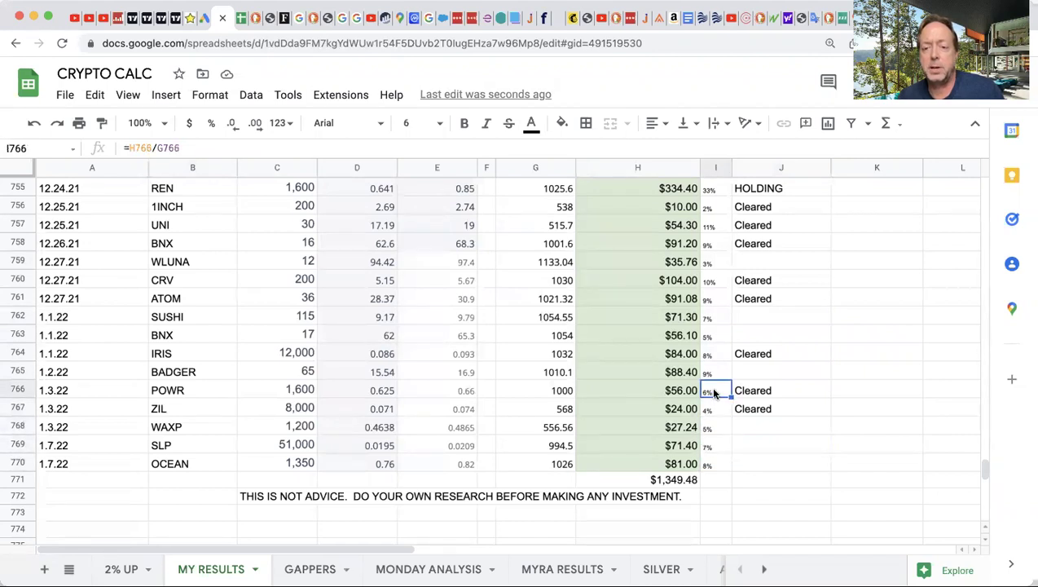
click(714, 412)
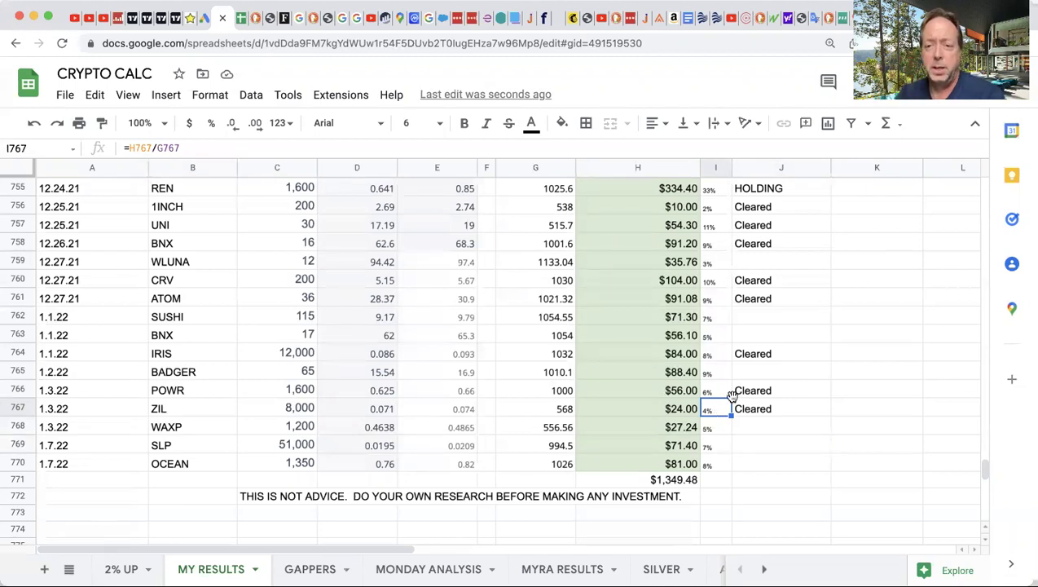
Check the CRV 10%, UNI 11% and REN 33% gains and BNX's Cleared status.
click(717, 282)
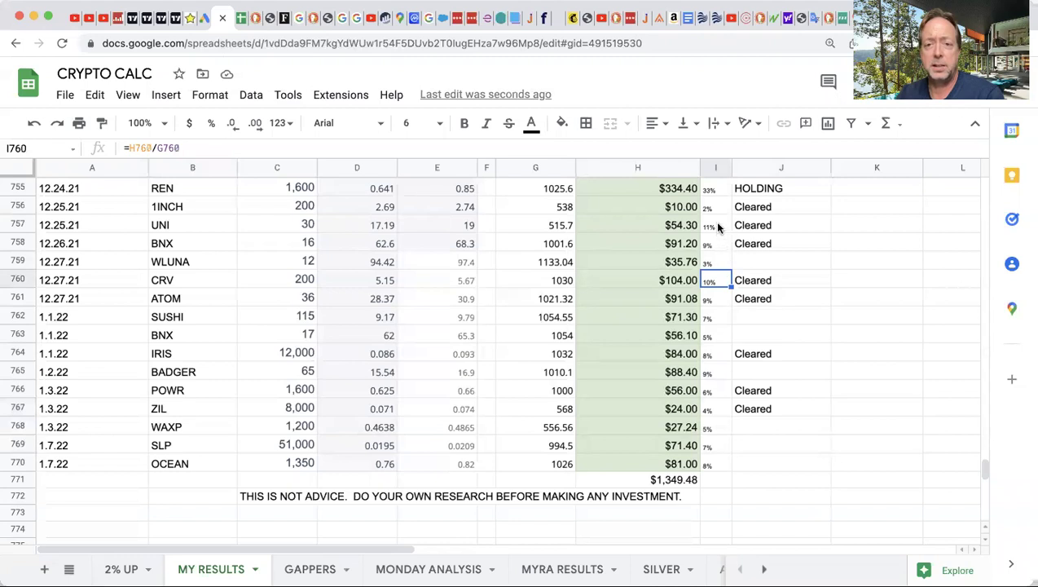
click(717, 226)
scroll(732, 231, up, 1)
click(713, 210)
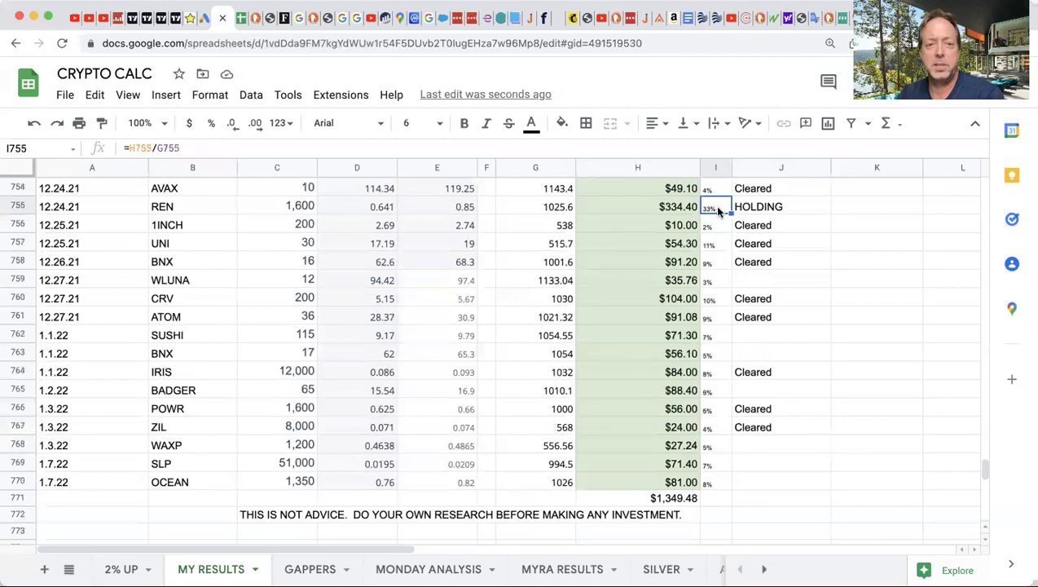
click(795, 259)
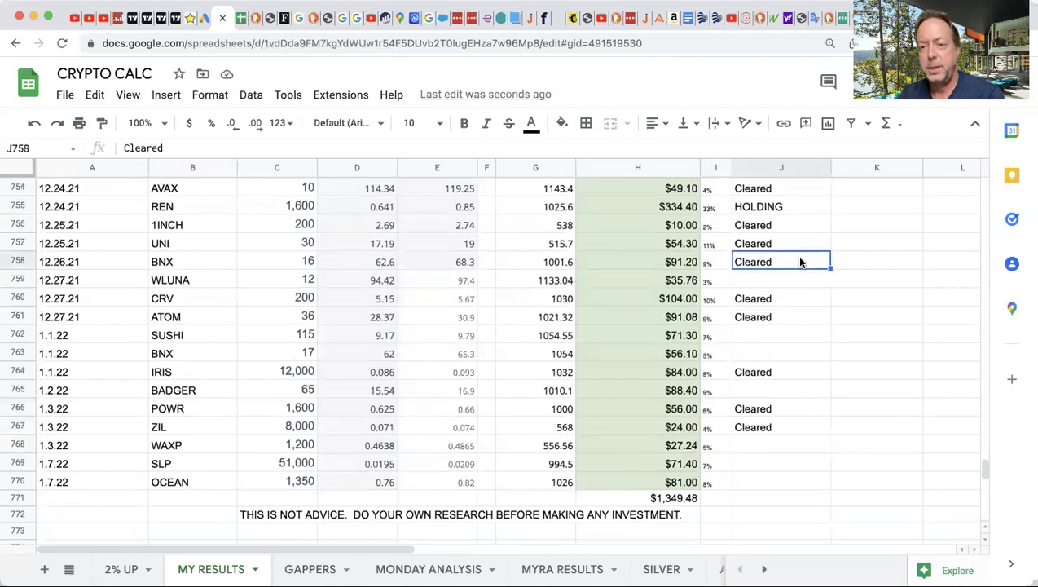
click(711, 209)
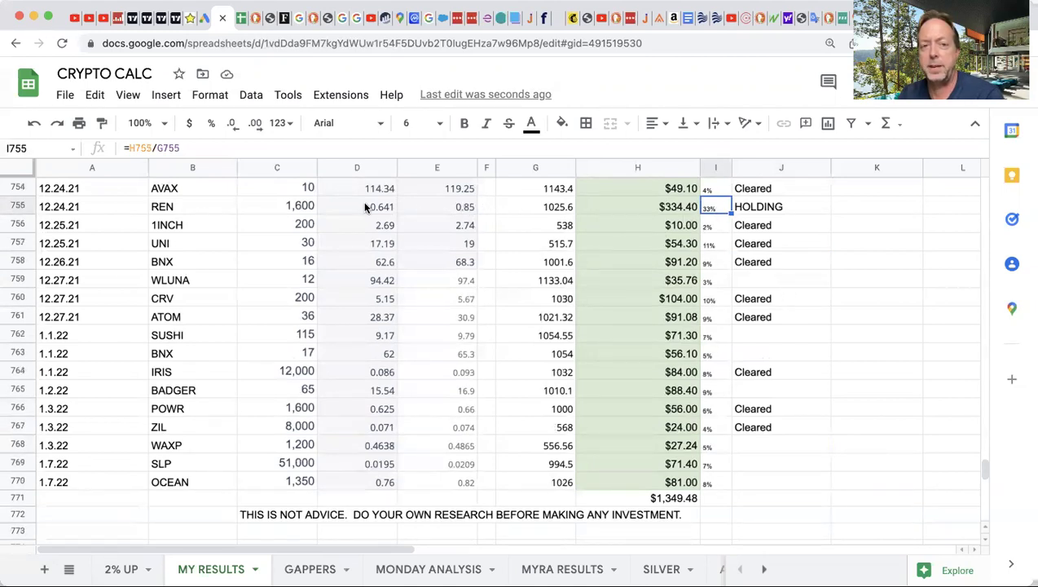
Leave the sheet and go to the INVESTING YouTube channel's home page.
click(820, 351)
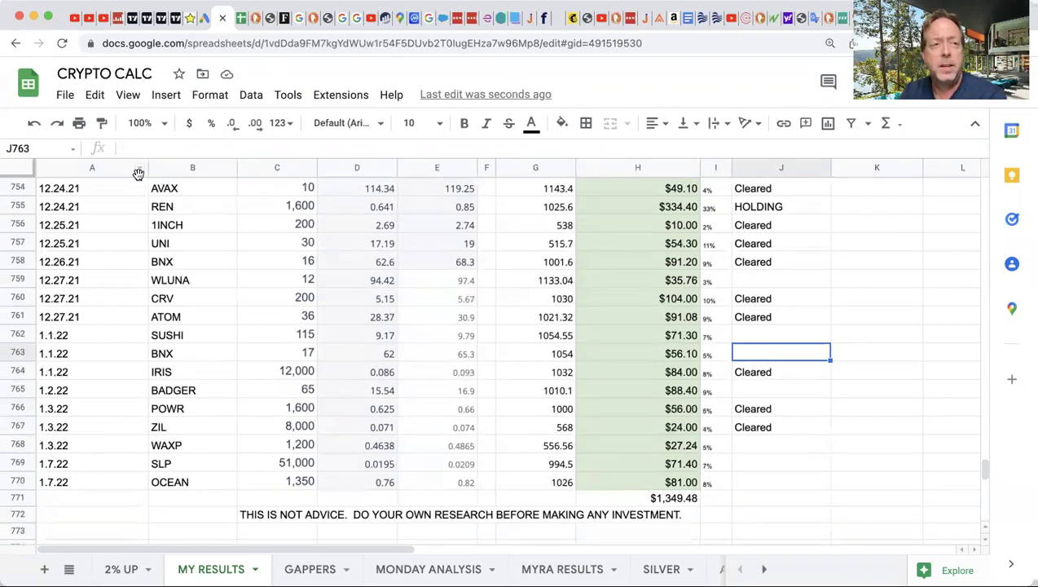
click(89, 22)
click(239, 103)
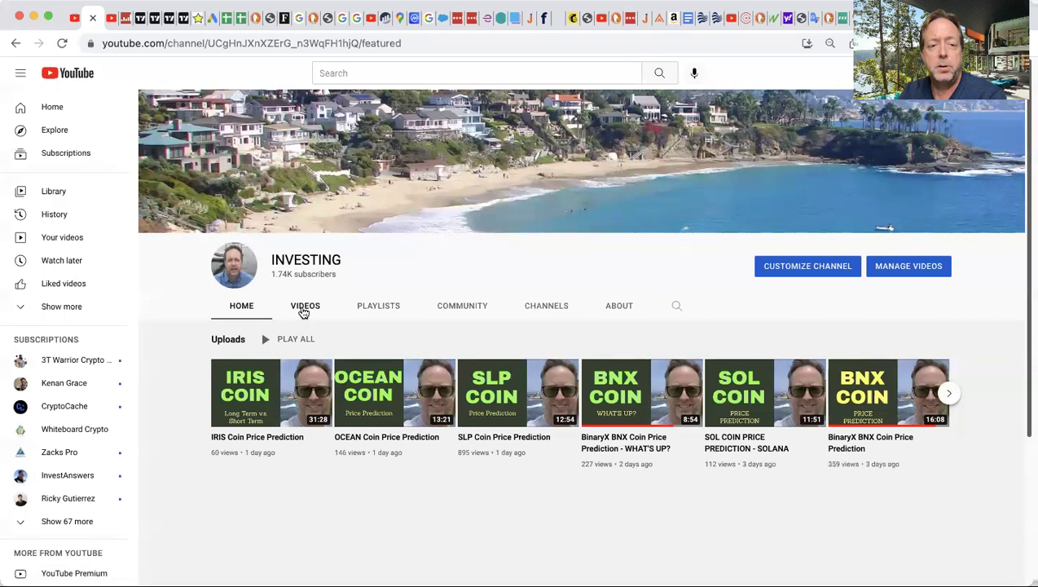
click(303, 310)
click(249, 311)
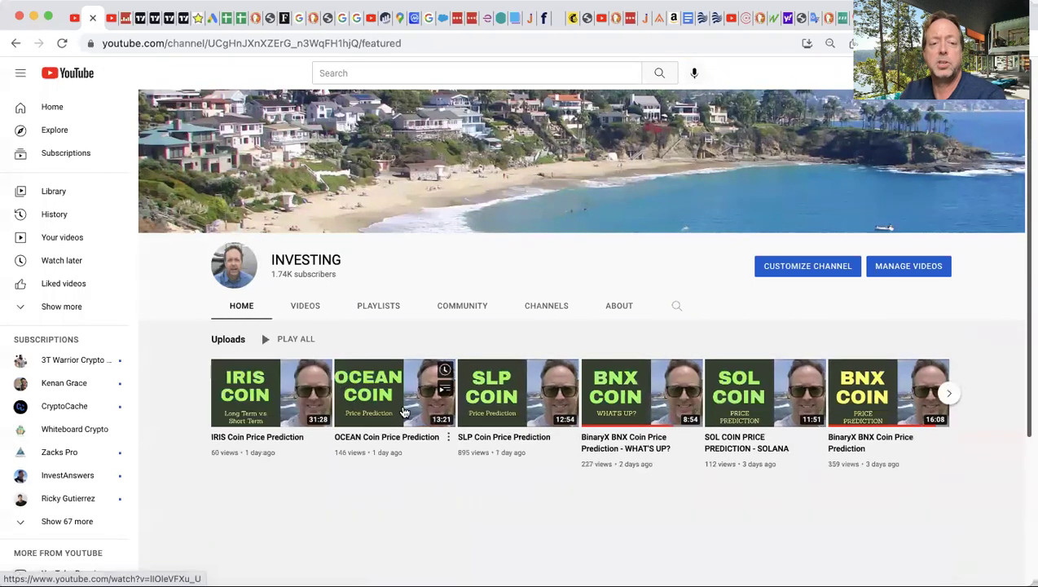
click(303, 307)
mouse_move(594, 414)
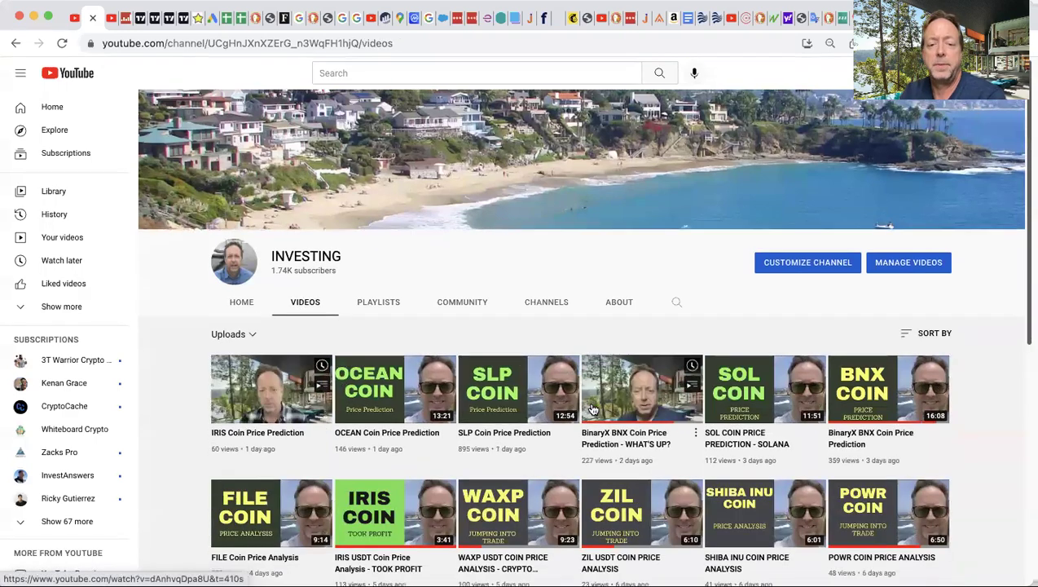
scroll(815, 456, down, 3)
mouse_move(876, 490)
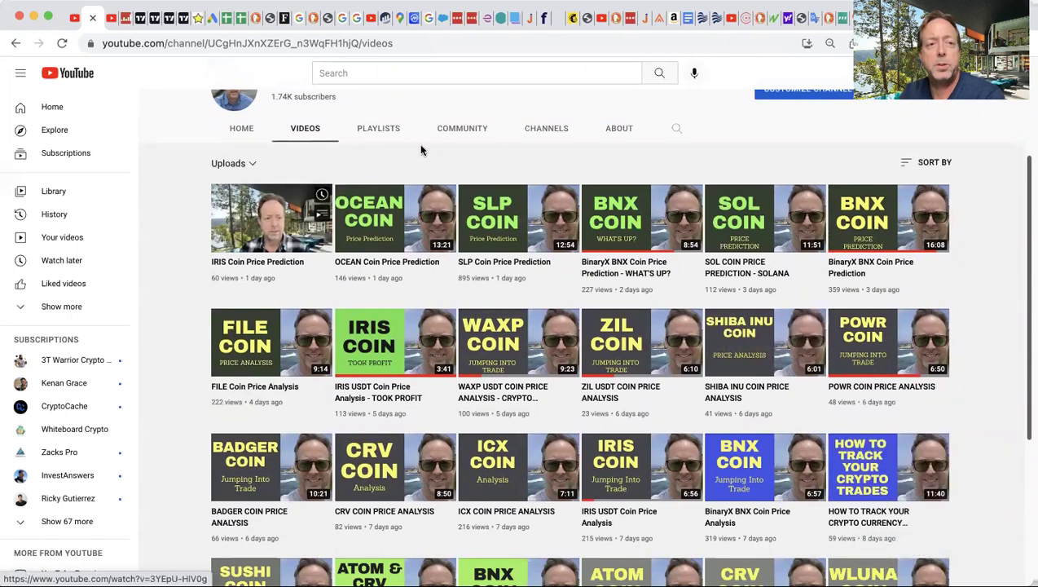
click(225, 18)
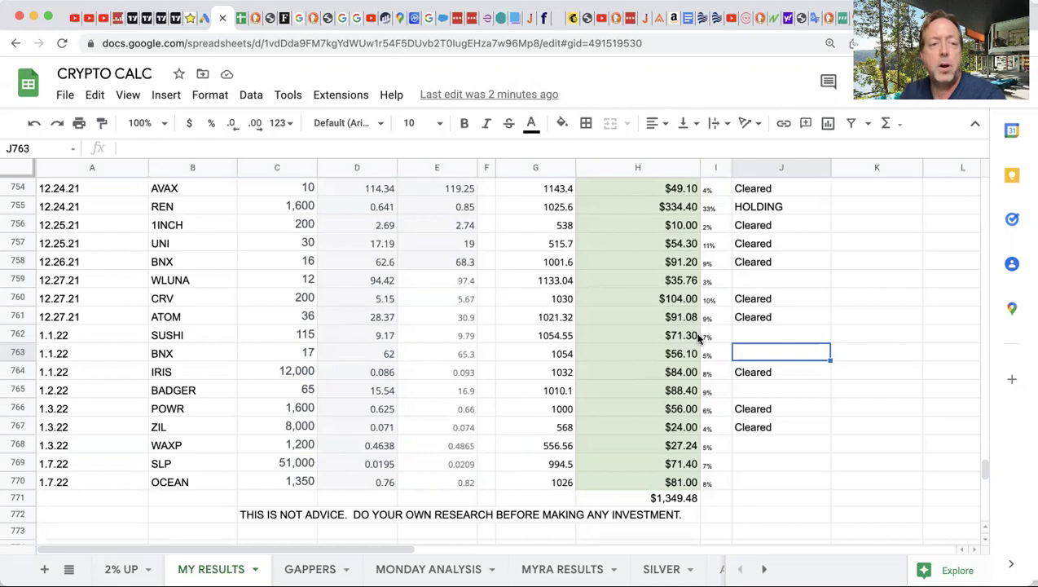
scroll(698, 339, up, 1)
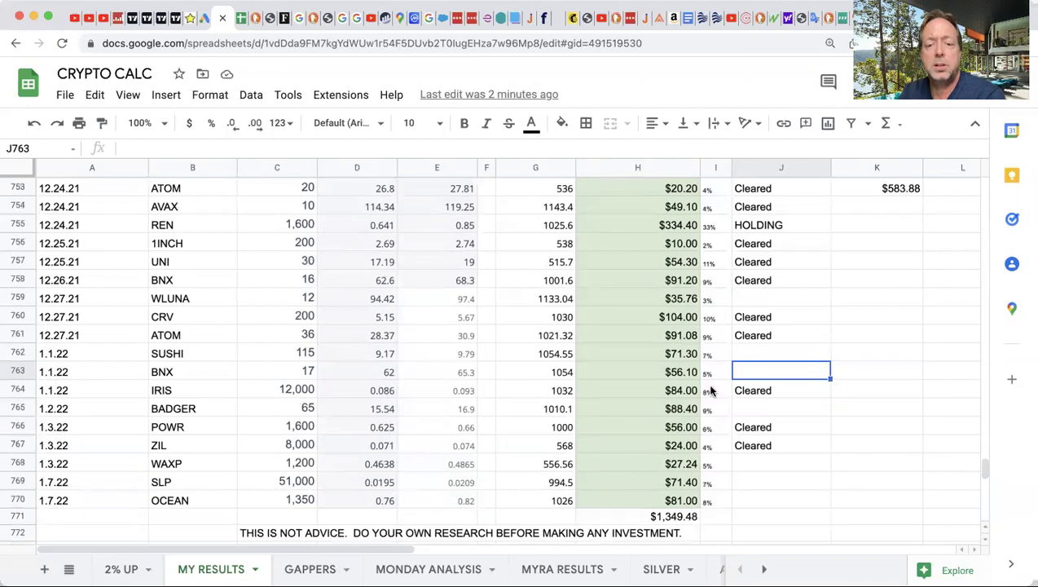
click(672, 517)
click(719, 516)
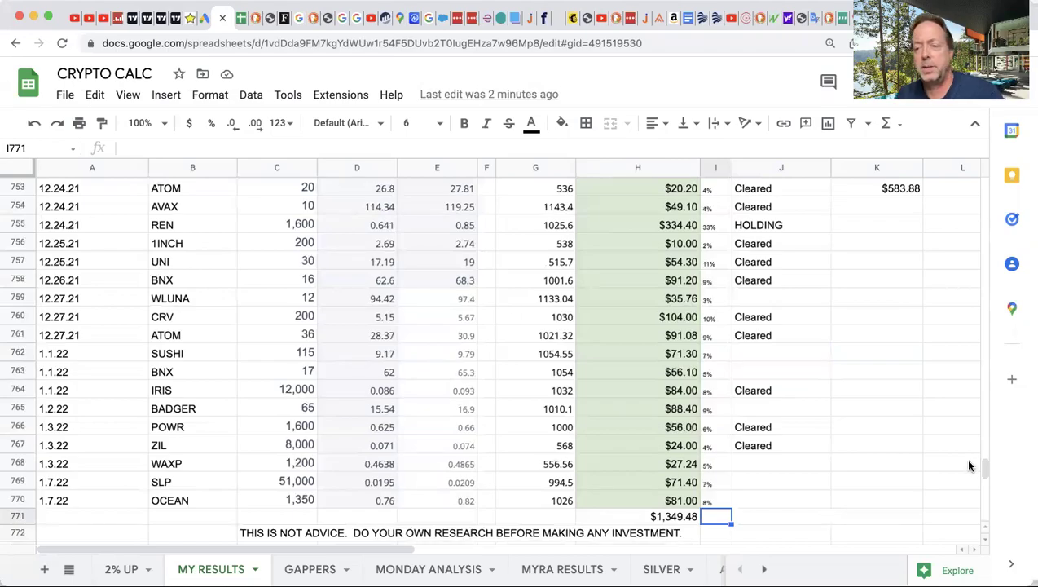
mouse_move(984, 473)
mouse_down()
mouse_move(985, 249)
mouse_move(985, 471)
mouse_up()
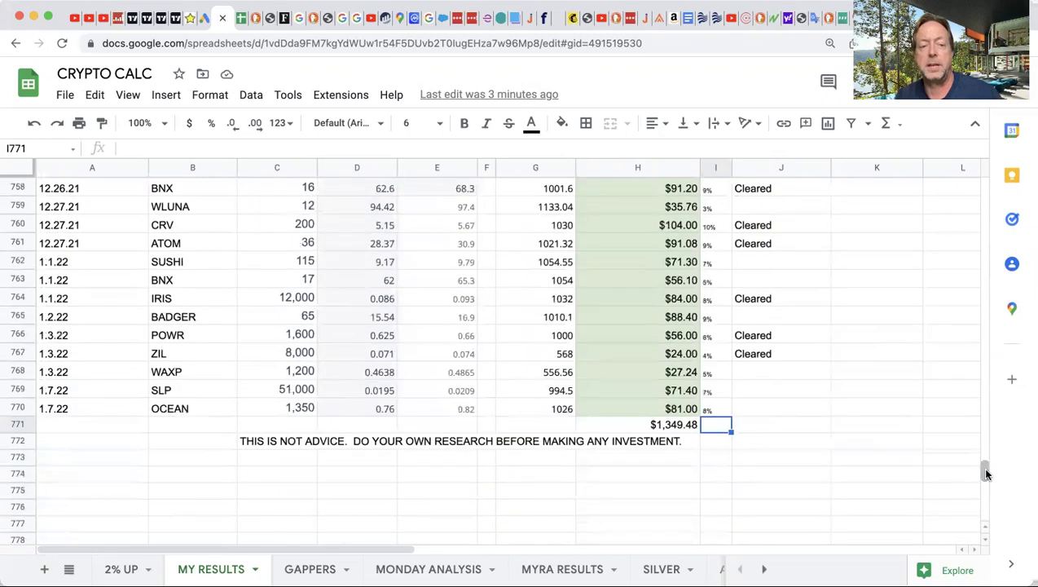
click(836, 409)
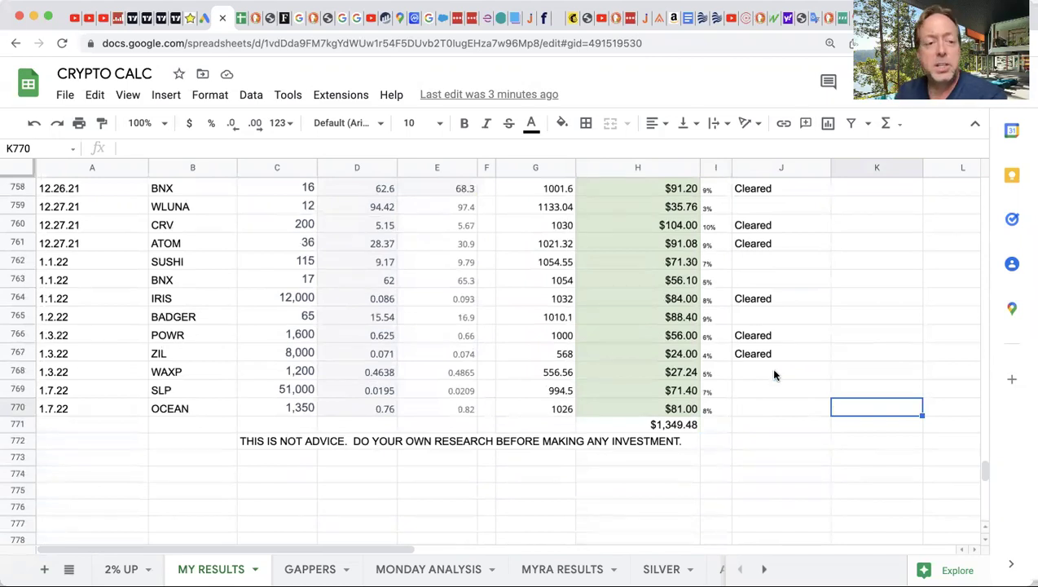
click(753, 356)
click(511, 335)
click(461, 338)
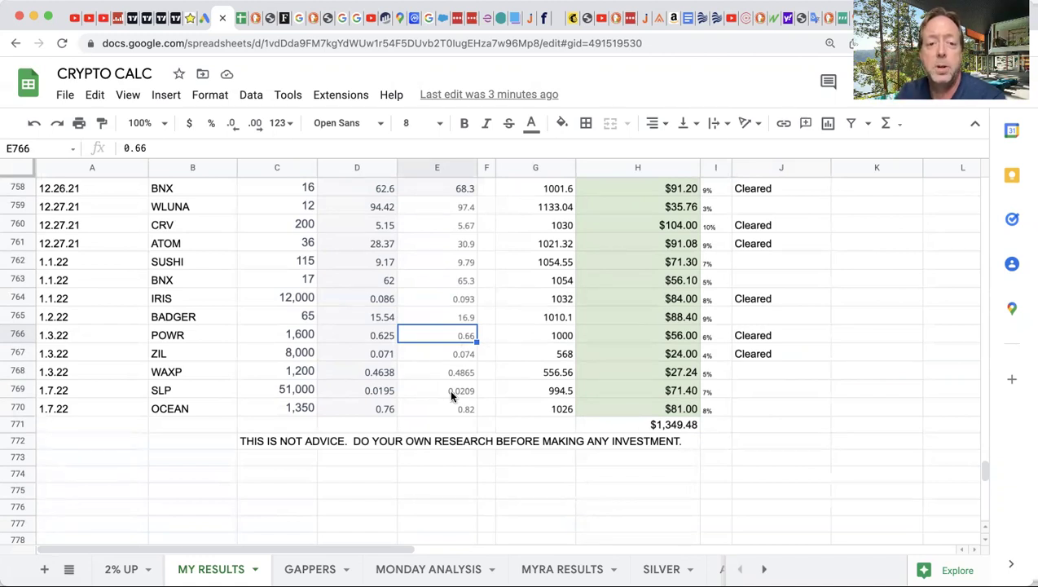
click(863, 319)
scroll(863, 325, up, 1)
scroll(866, 324, up, 1)
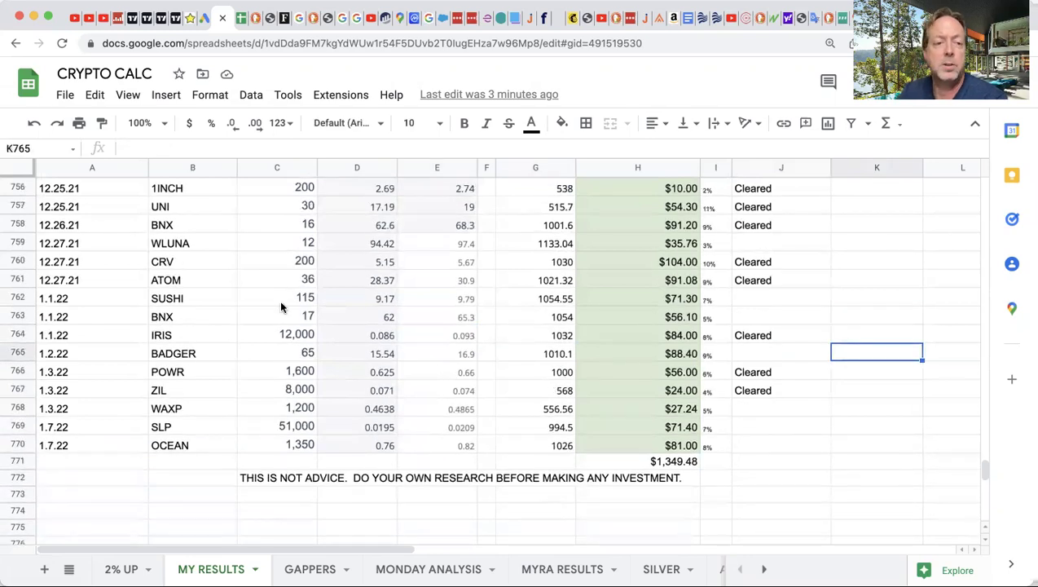
drag(887, 300, 873, 352)
click(874, 354)
scroll(873, 355, up, 1)
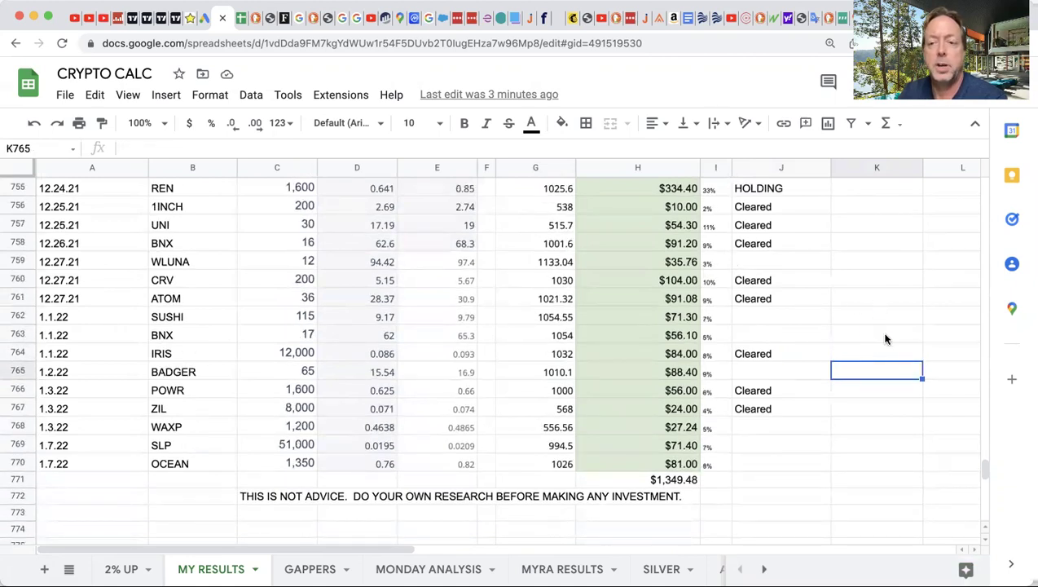
click(865, 336)
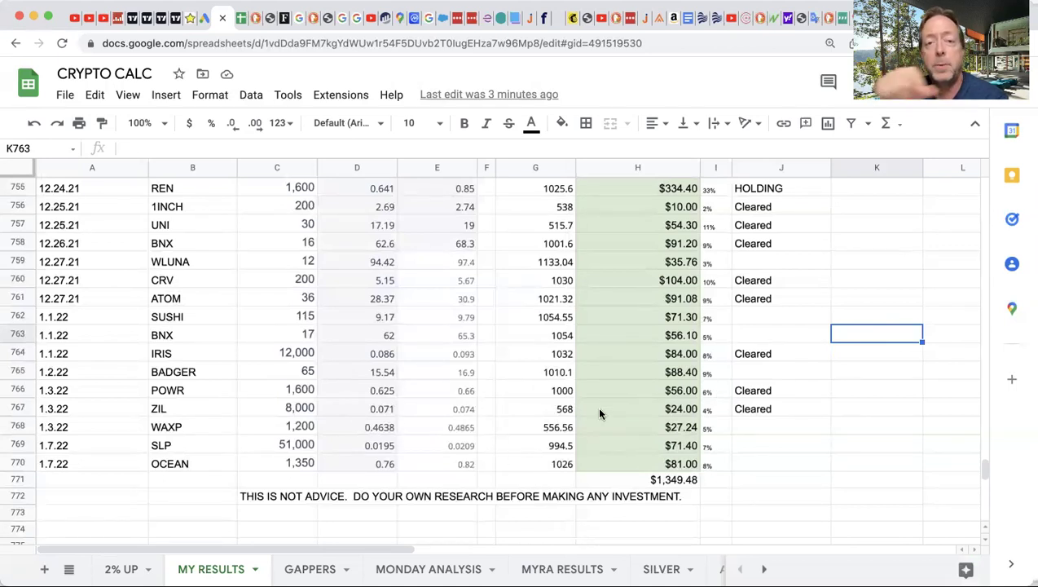
click(86, 18)
mouse_move(522, 283)
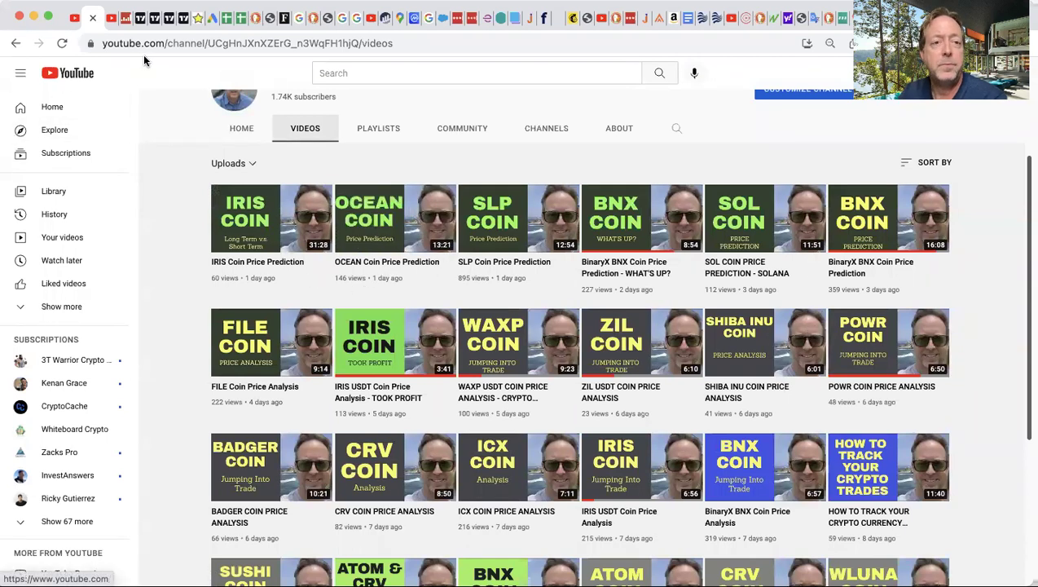
click(226, 19)
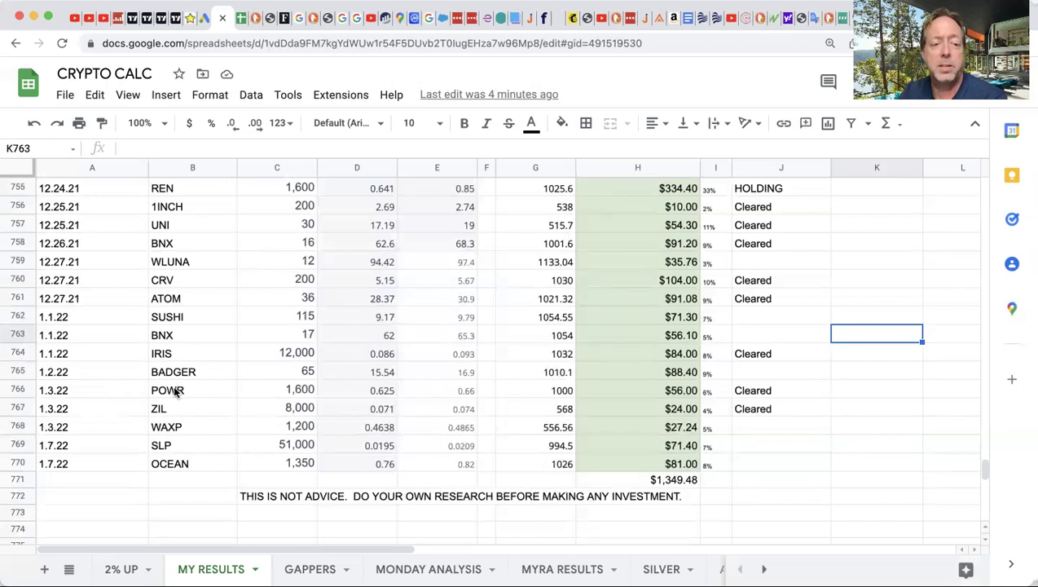
click(303, 390)
click(308, 409)
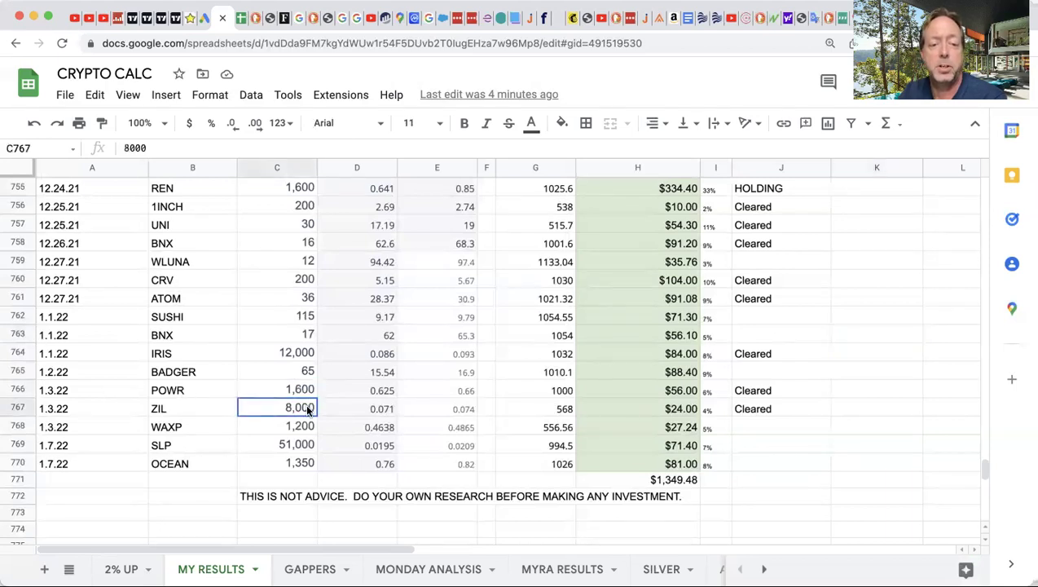
click(370, 394)
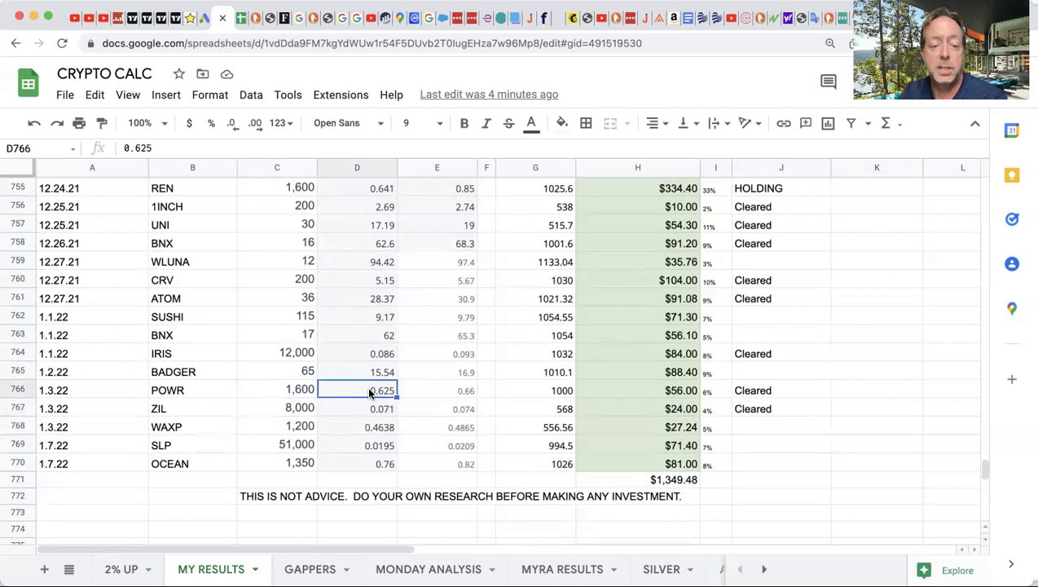
click(425, 391)
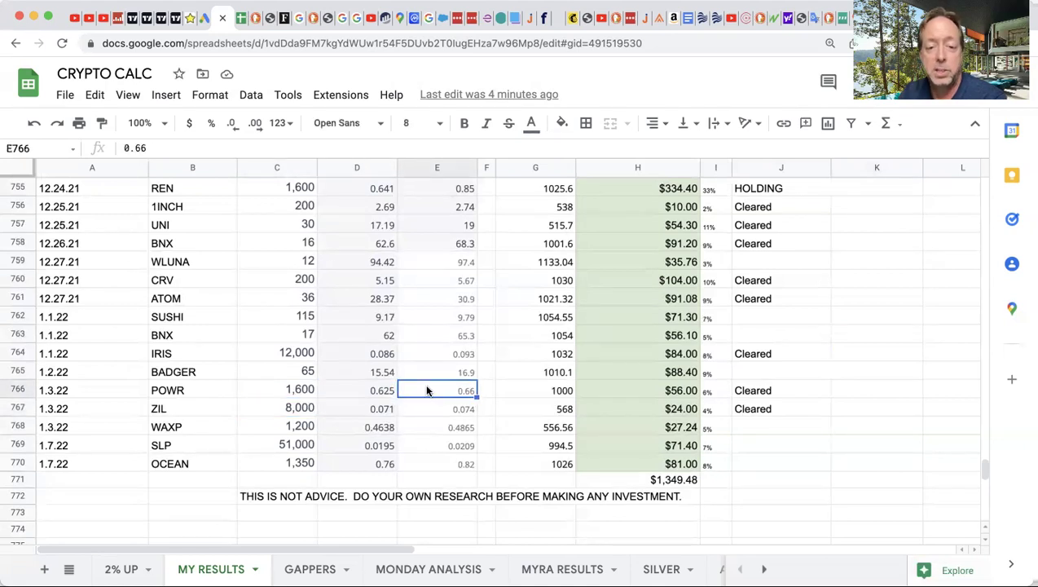
click(509, 390)
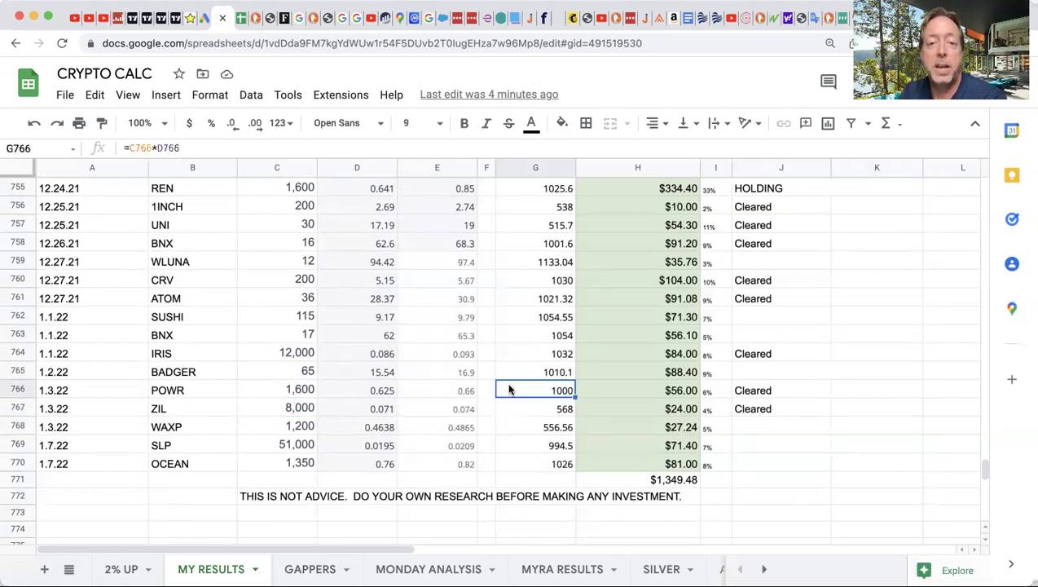
click(649, 391)
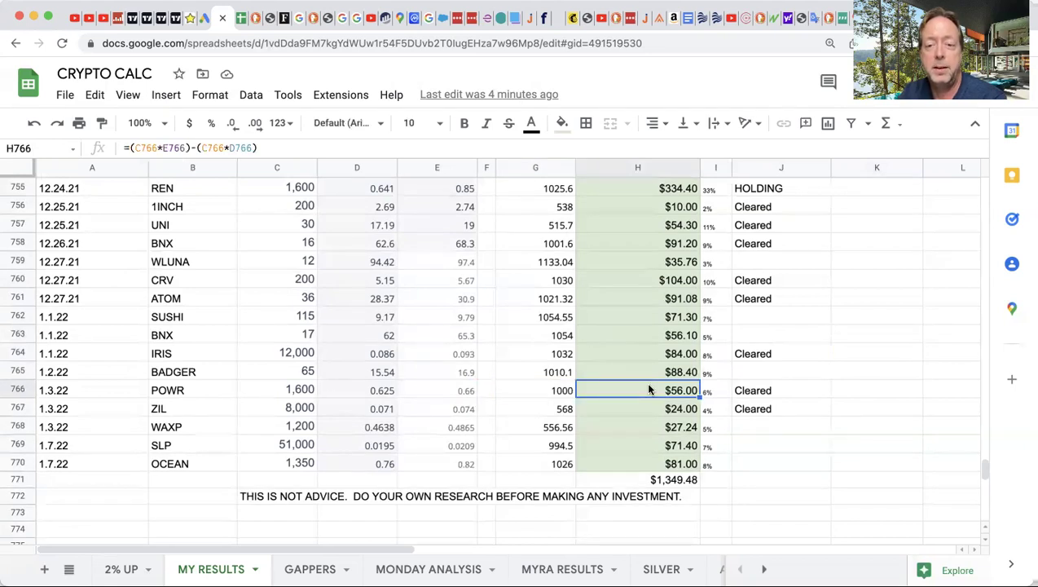
click(827, 375)
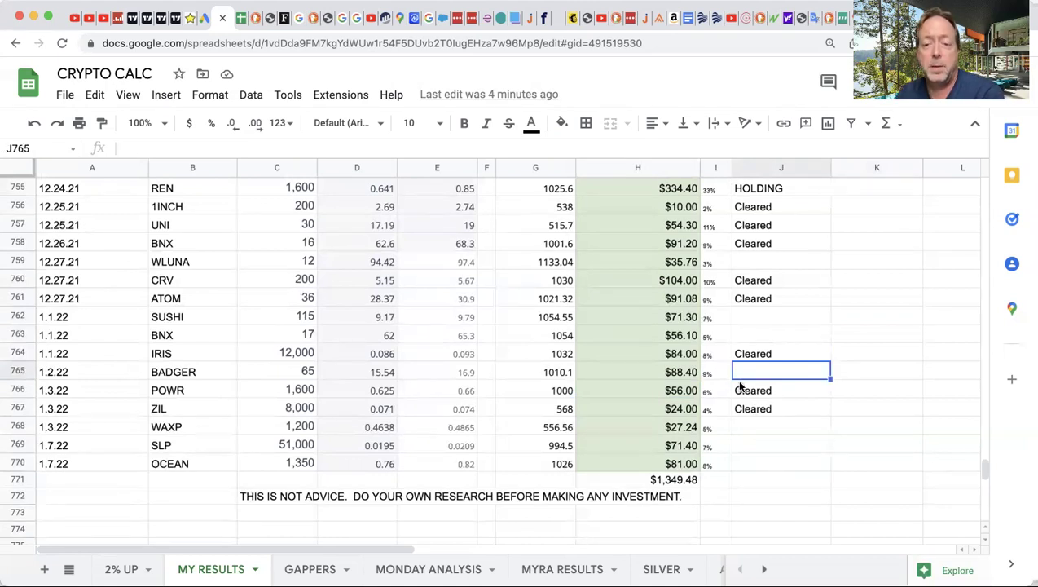
click(566, 407)
click(561, 392)
click(800, 397)
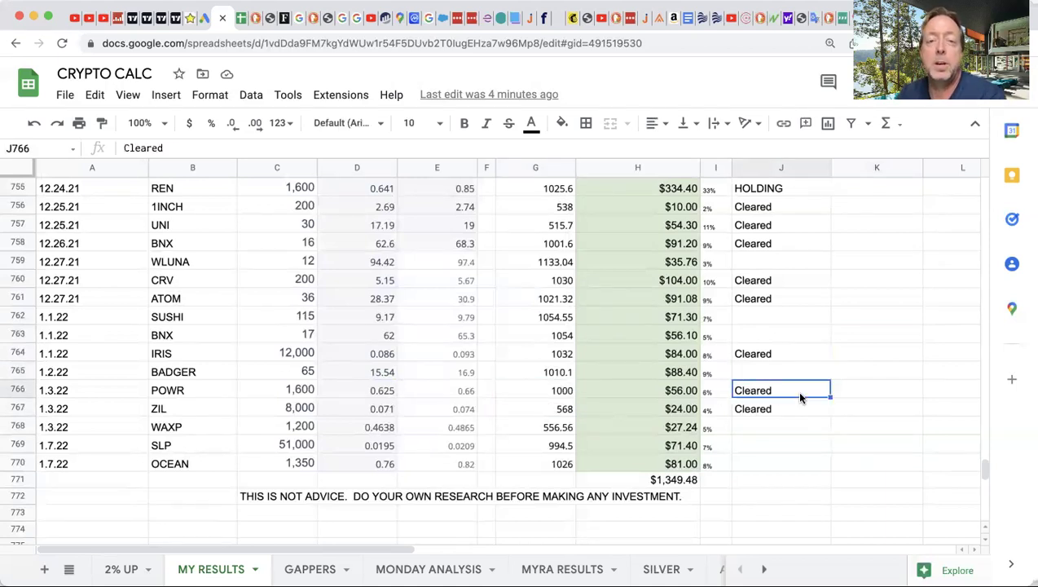